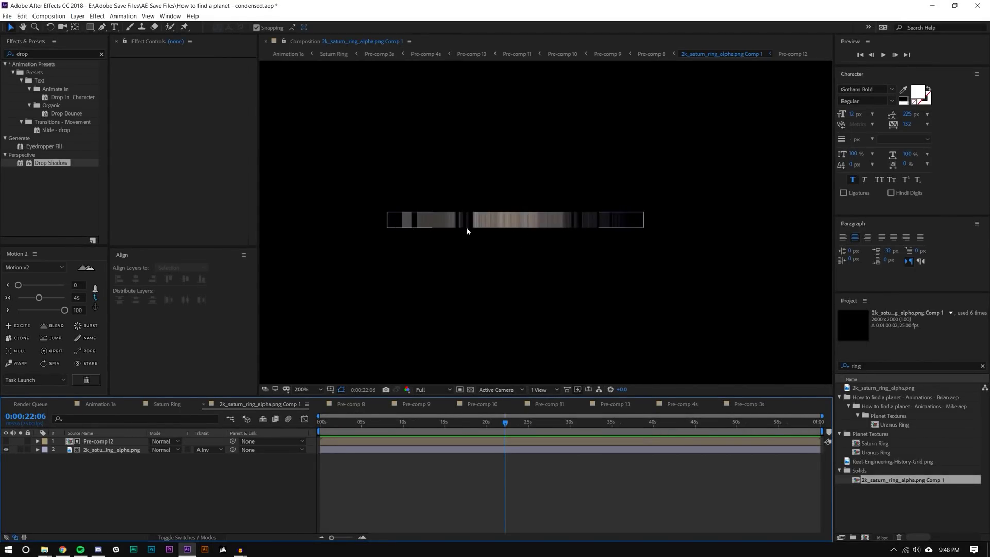
# Switch to the Pre-comp 8 composition in the timeline.
pyautogui.click(342, 401)
# Step through Pre-comp 9, 10, 11, 13 and 4s to see the ring build up.
pyautogui.click(415, 404)
pyautogui.click(501, 404)
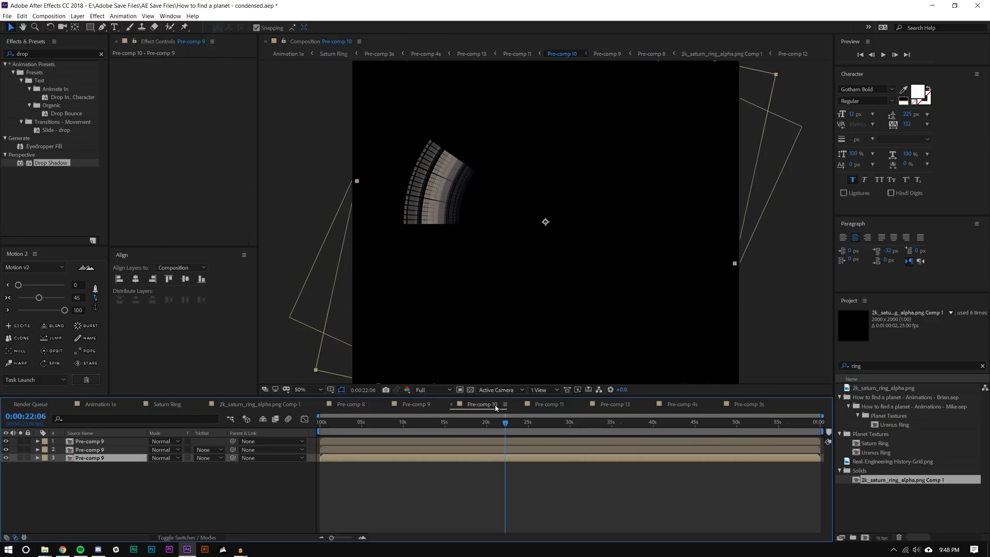
pyautogui.click(547, 406)
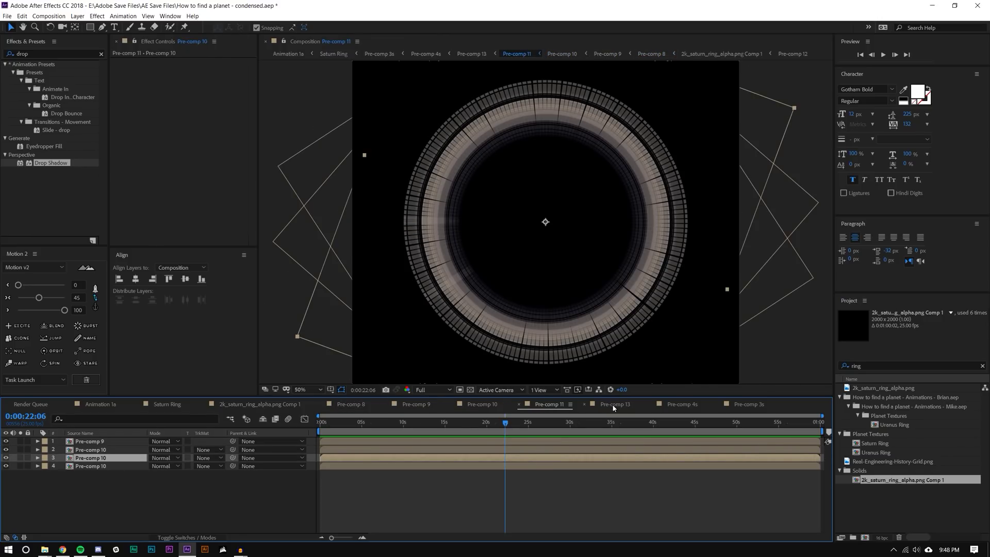
pyautogui.click(614, 404)
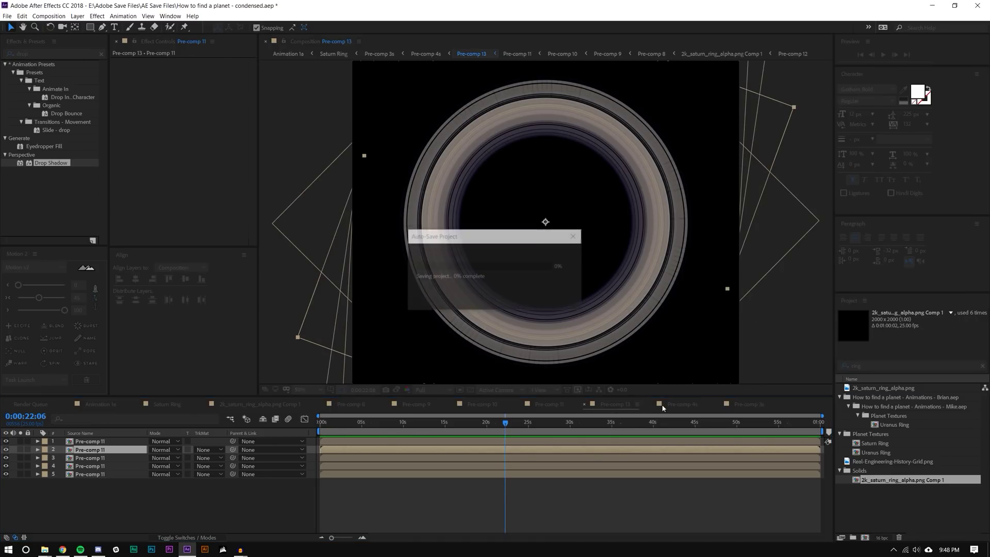
pyautogui.click(677, 405)
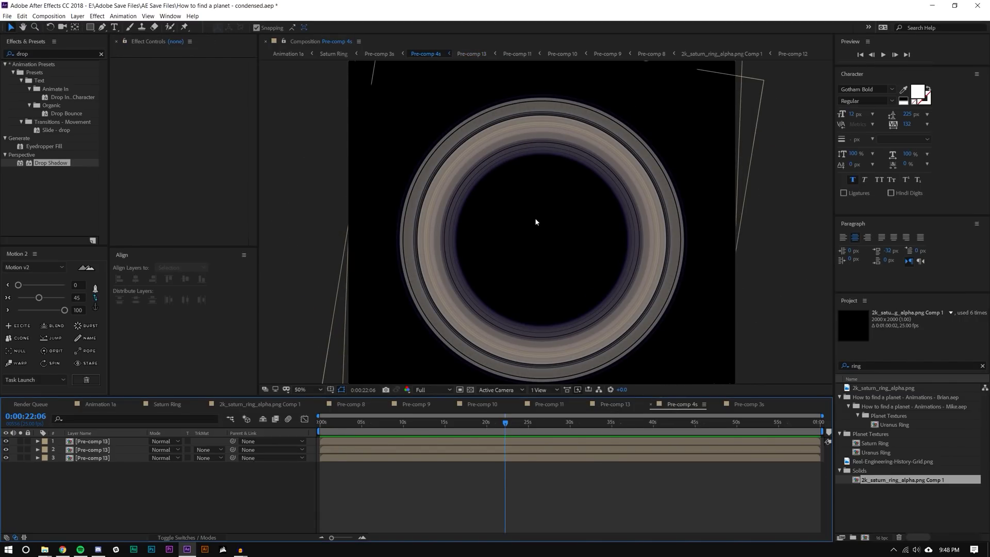
# View the Pre-comp 3s ring up close, then return to the main Animation 1a composition.
pyautogui.moveTo(536, 222); pyautogui.dragTo(536, 211)
pyautogui.click(748, 405)
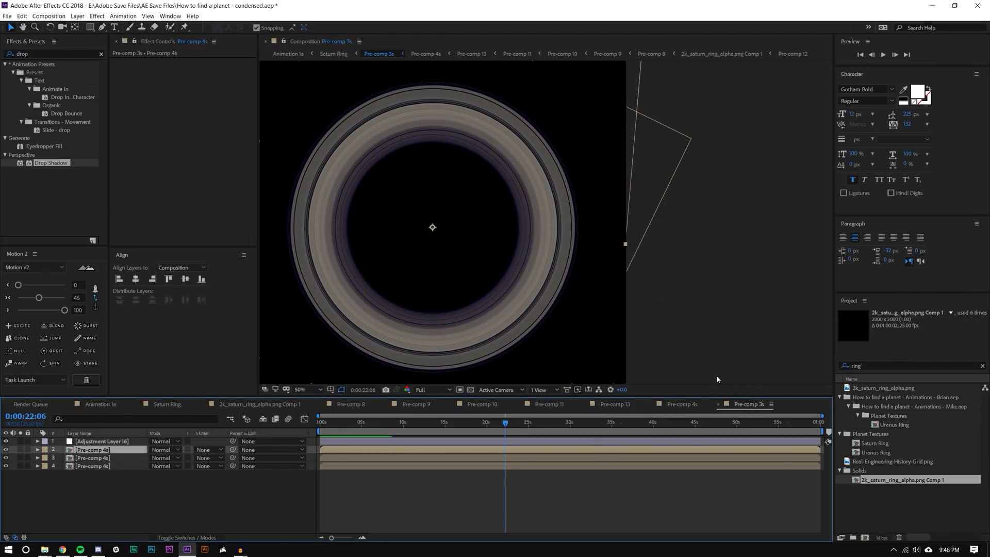
pyautogui.scroll(4, 549, 270)
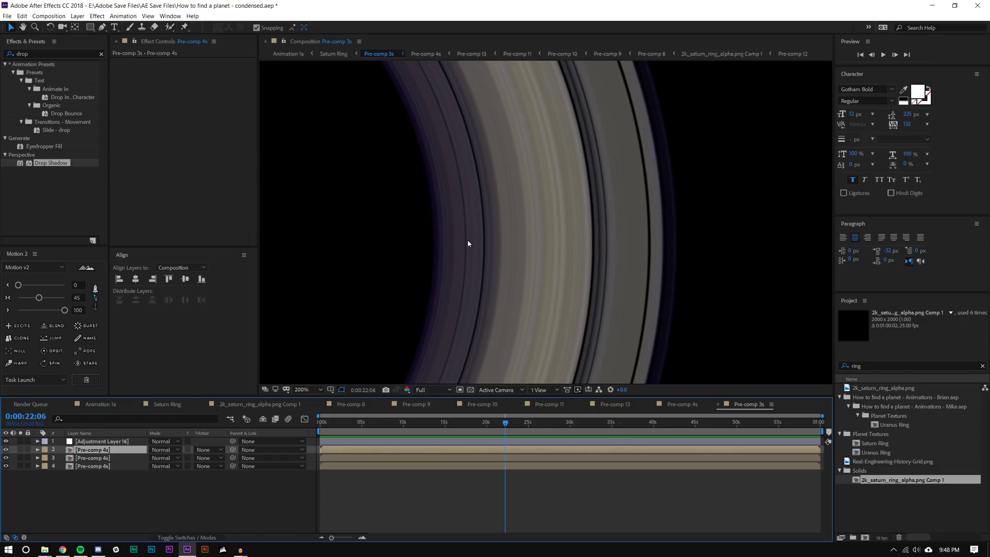
pyautogui.scroll(-4, 468, 243)
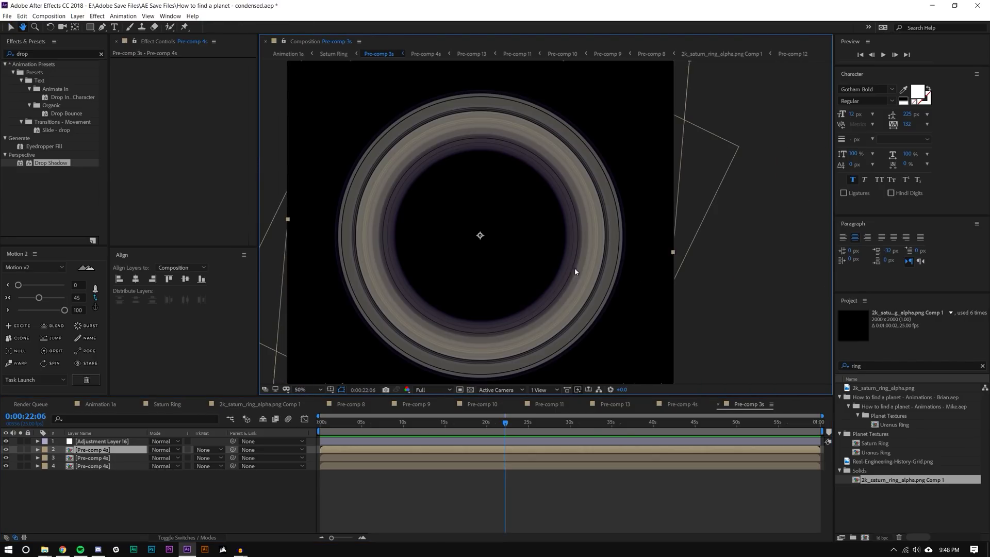
pyautogui.hotkey('shift', 'Escape')
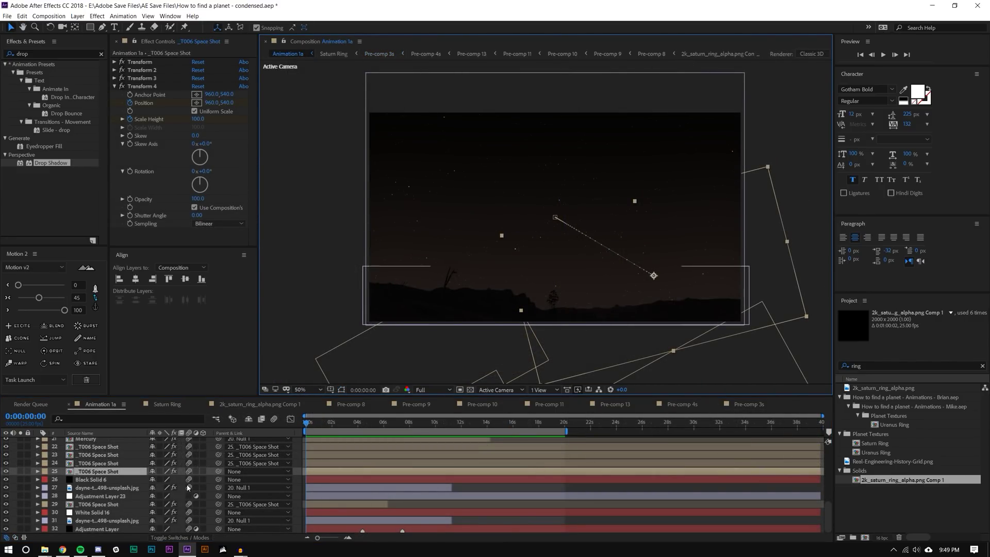
# Open the landscape photo in a wider Layer viewer and inspect its masked, keyed skyline.
pyautogui.doubleClick(396, 279)
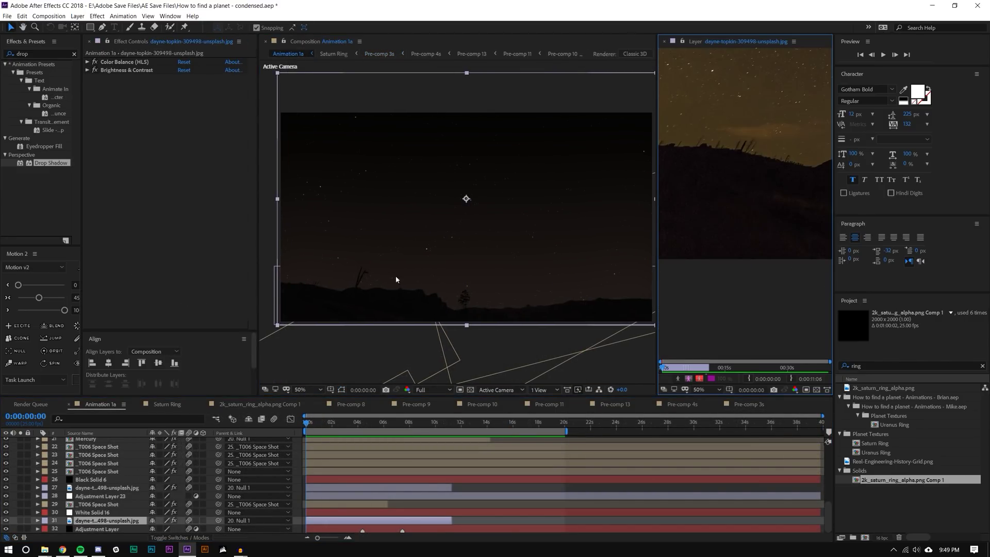
pyautogui.moveTo(658, 195); pyautogui.dragTo(326, 209)
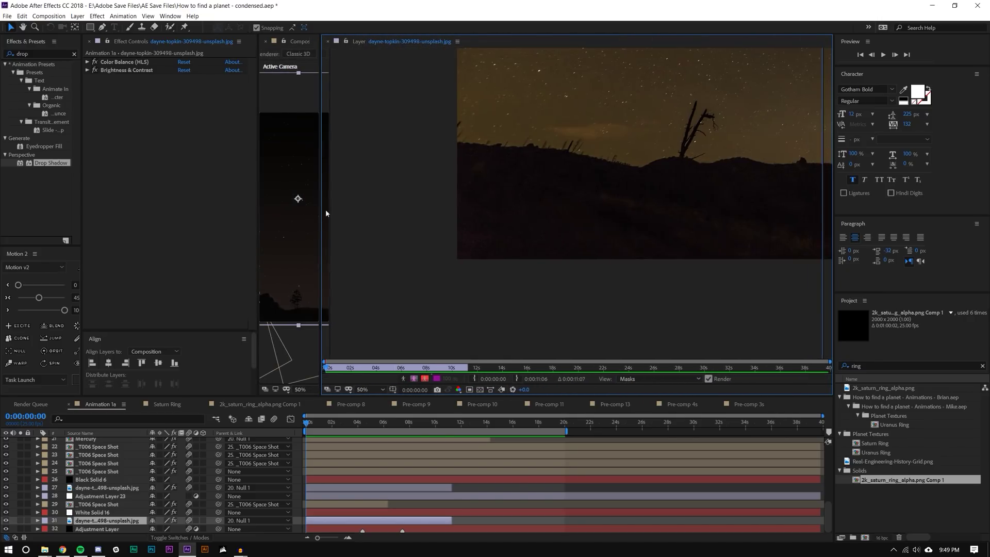
pyautogui.scroll(-2, 636, 205)
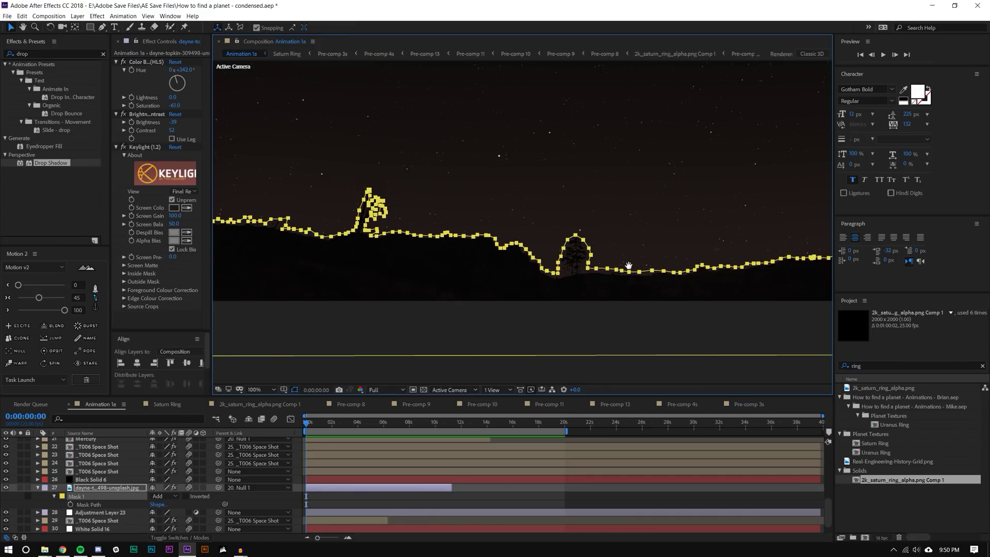
pyautogui.scroll(2, 629, 267)
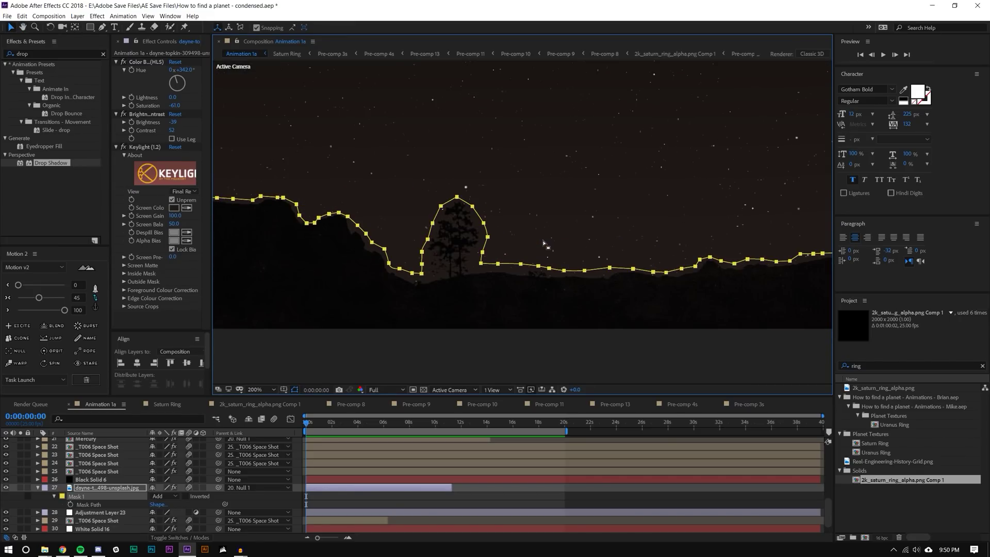
pyautogui.moveTo(297, 214); pyautogui.dragTo(547, 304)
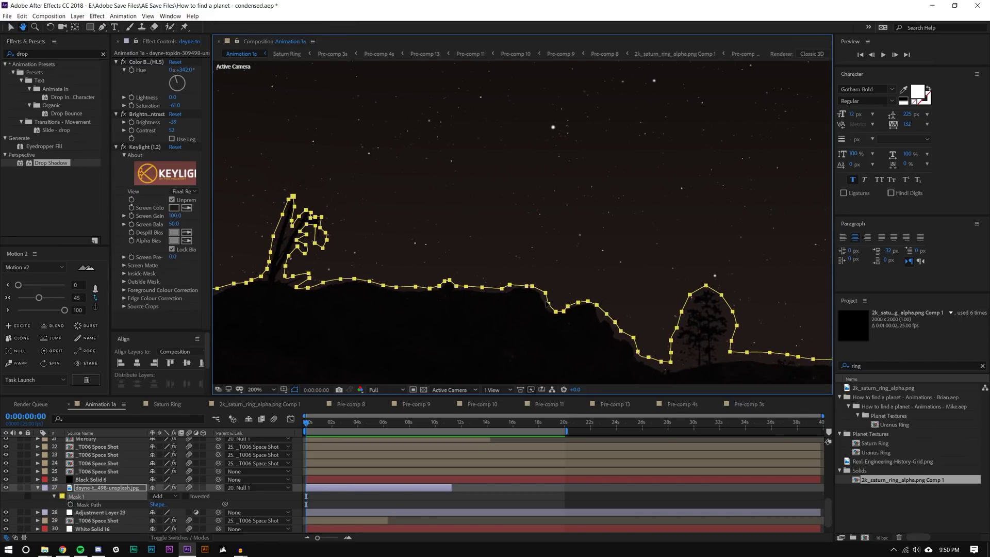
pyautogui.scroll(-2, 283, 273)
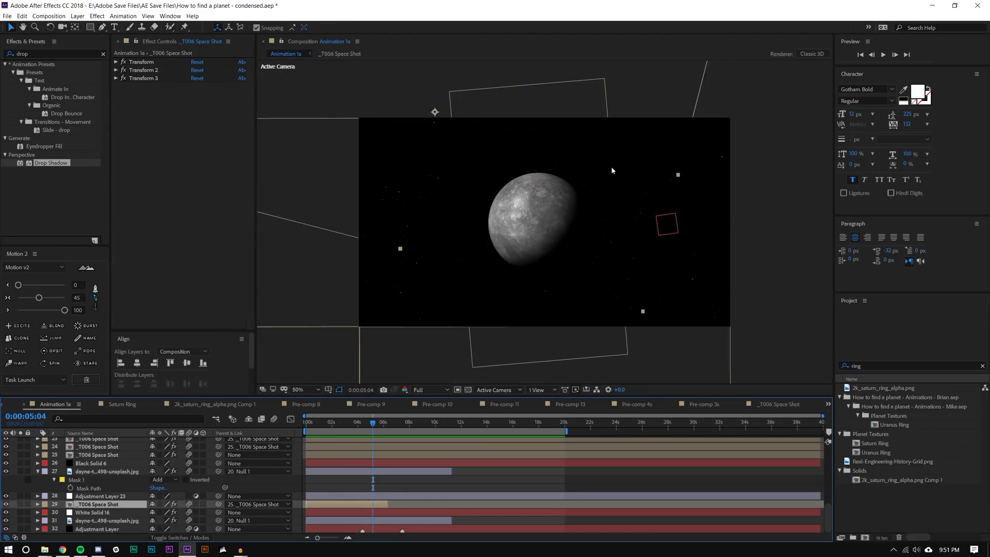
# Zoom the composition view out to 50% and scrub through the planet shot.
pyautogui.press(',')
pyautogui.press(',')
pyautogui.moveTo(377, 426); pyautogui.dragTo(464, 373)
pyautogui.press(',')
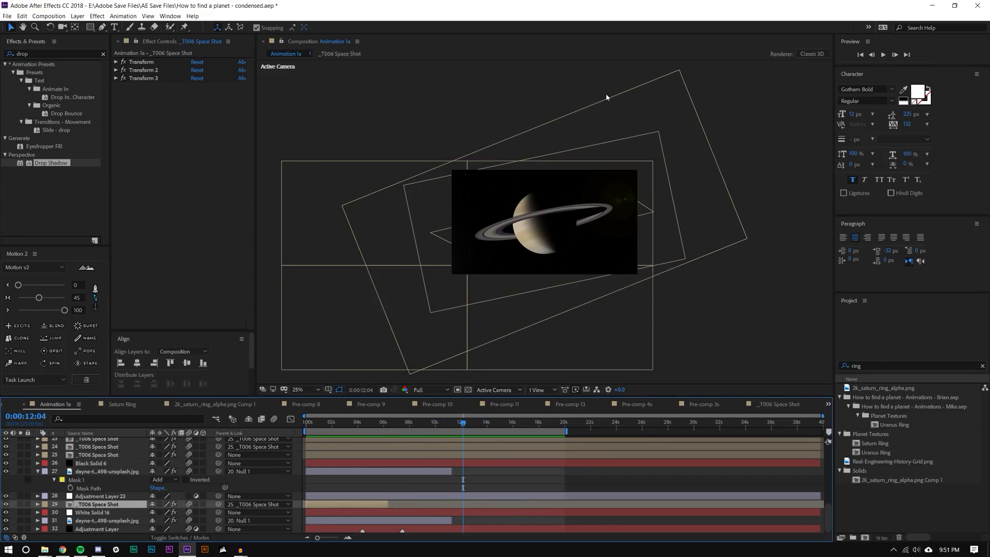
# Split the viewer into top and camera views, move to Saturn, and play it back.
pyautogui.click(537, 390)
pyautogui.click(549, 417)
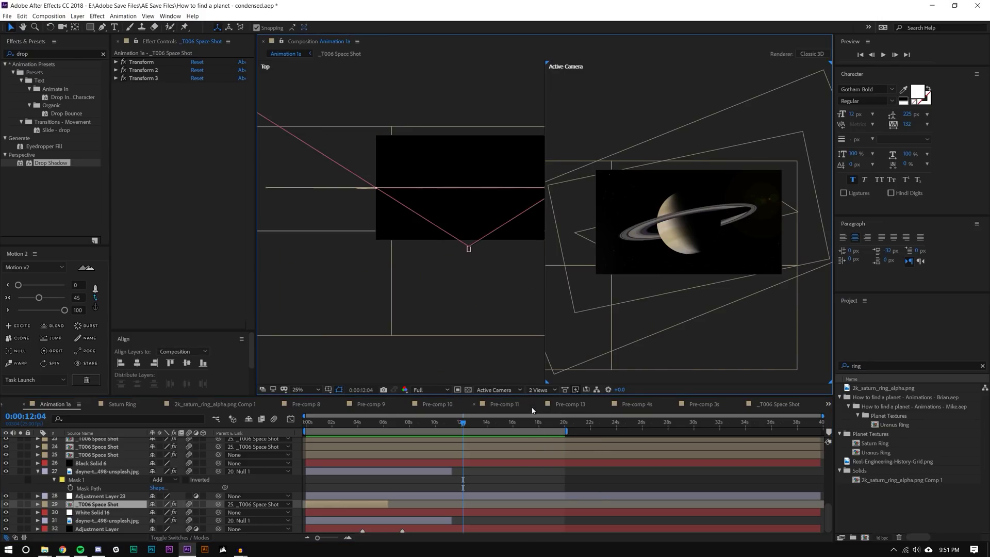
pyautogui.moveTo(464, 457)
pyautogui.mouseDown()
pyautogui.moveTo(424, 457)
pyautogui.moveTo(461, 458)
pyautogui.mouseUp()
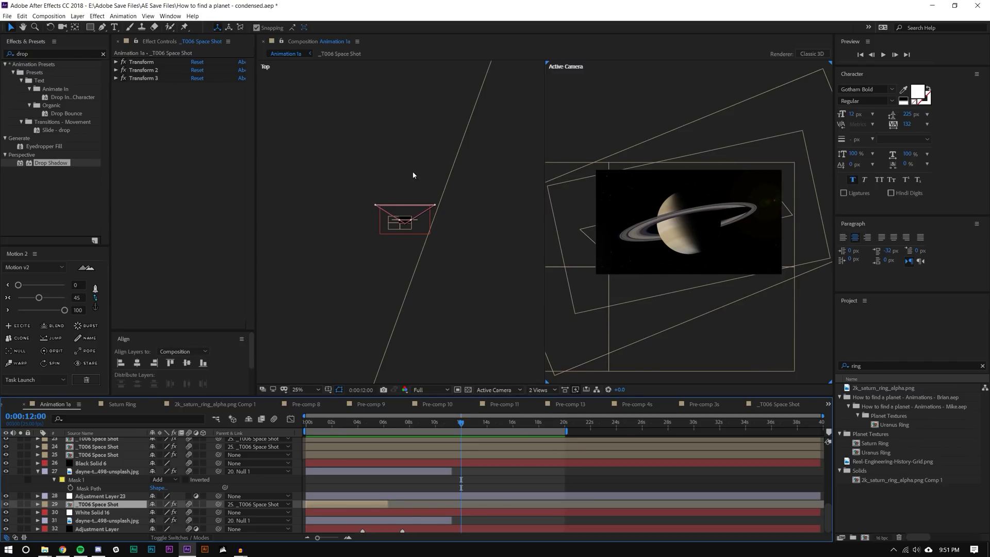
pyautogui.press('space')
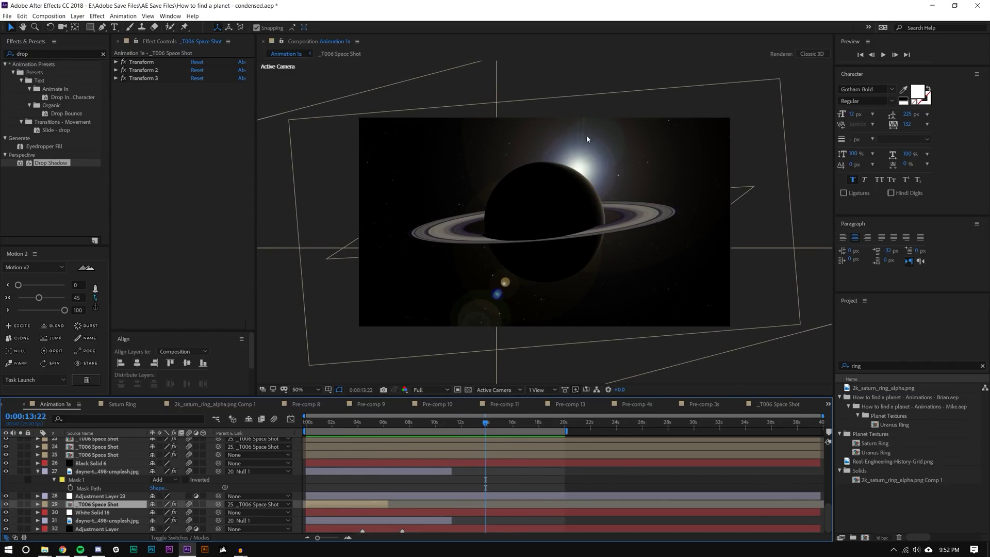
pyautogui.click(96, 497)
# Toggle Adjustment Layers 23 and 24 to compare the flare and reveal Lens Flare keyframes.
pyautogui.click(6, 496)
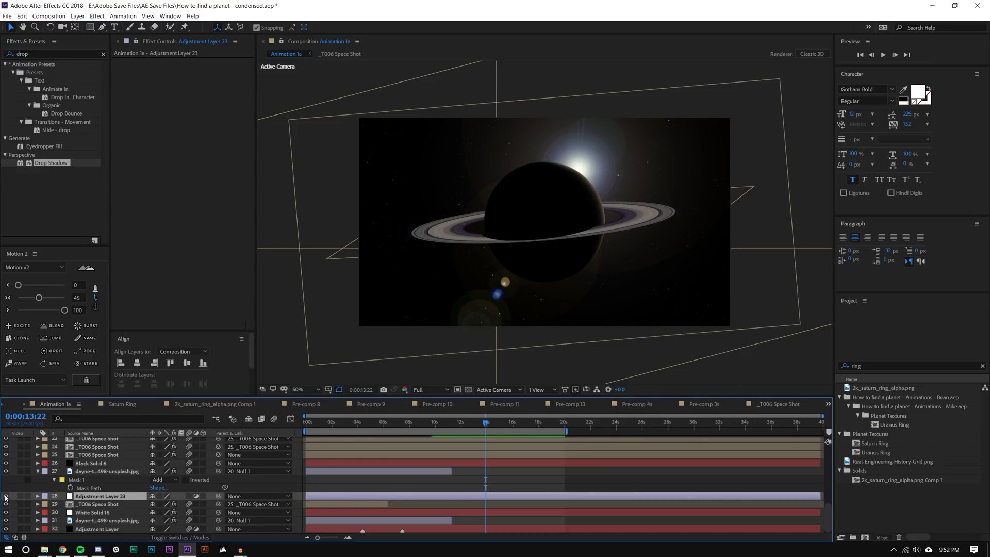
pyautogui.scroll(5, 106, 496)
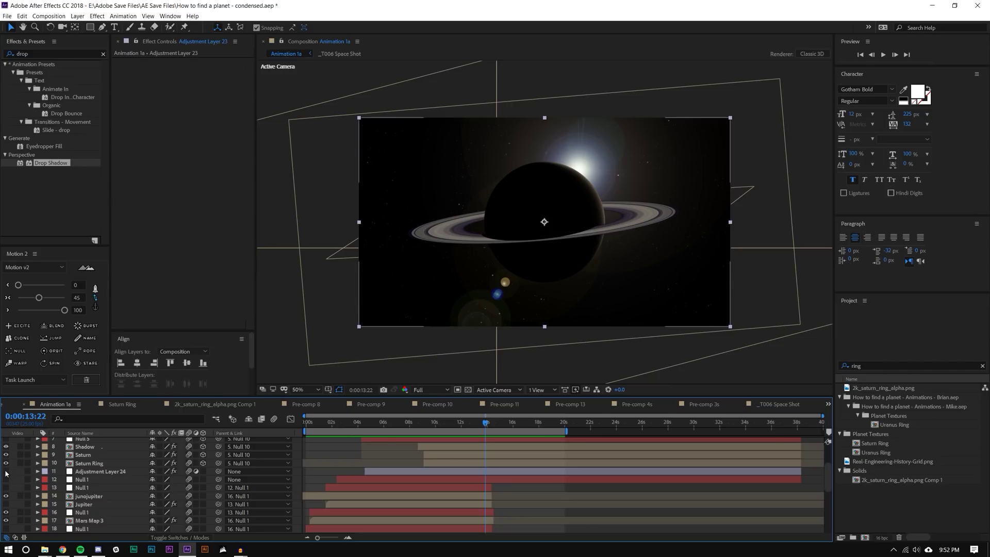
pyautogui.click(6, 472)
pyautogui.click(6, 471)
pyautogui.click(103, 472)
pyautogui.press('u')
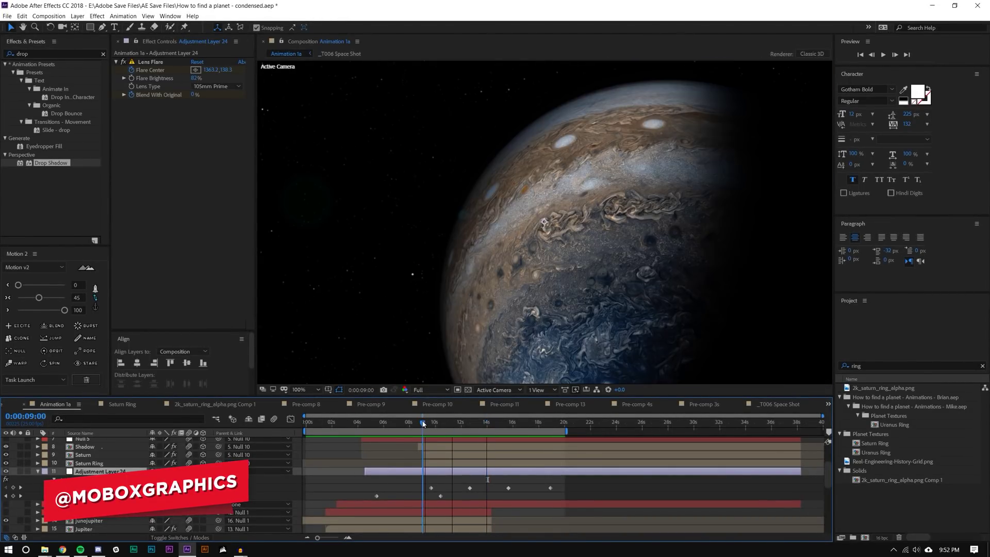
# Preview the Saturn shot, then add a null layer to Comp 9 showing only Scale.
pyautogui.click(884, 55)
pyautogui.scroll(-2, 623, 197)
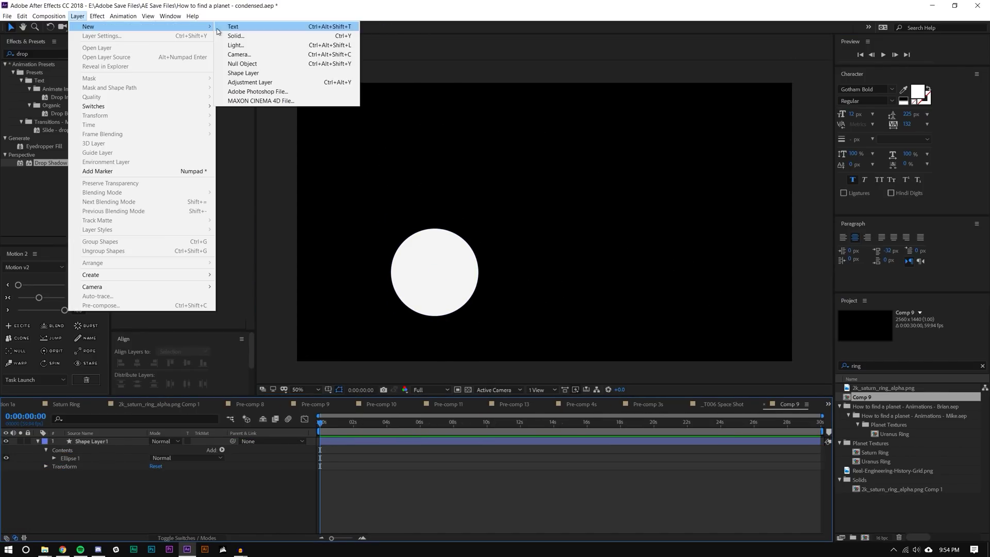
pyautogui.click(255, 128)
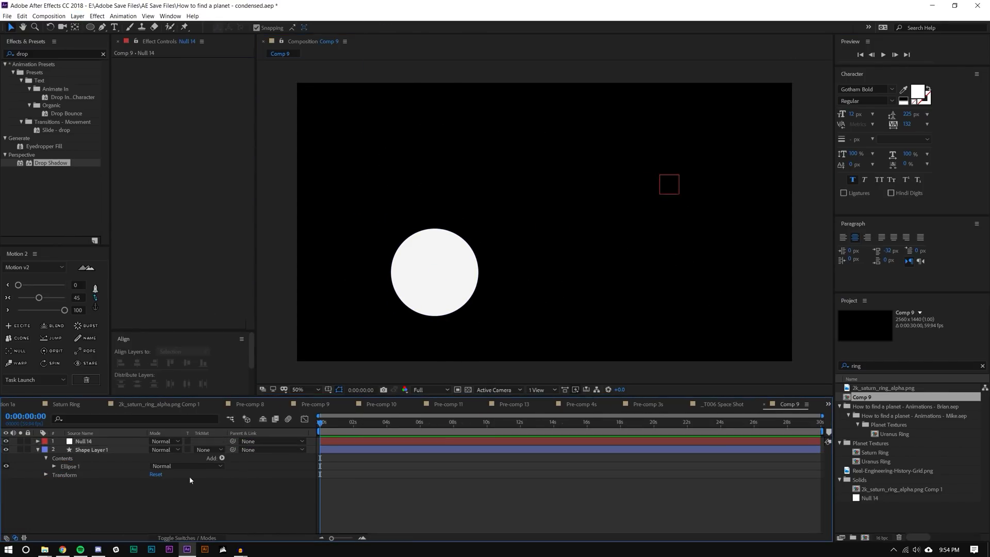
pyautogui.press('s')
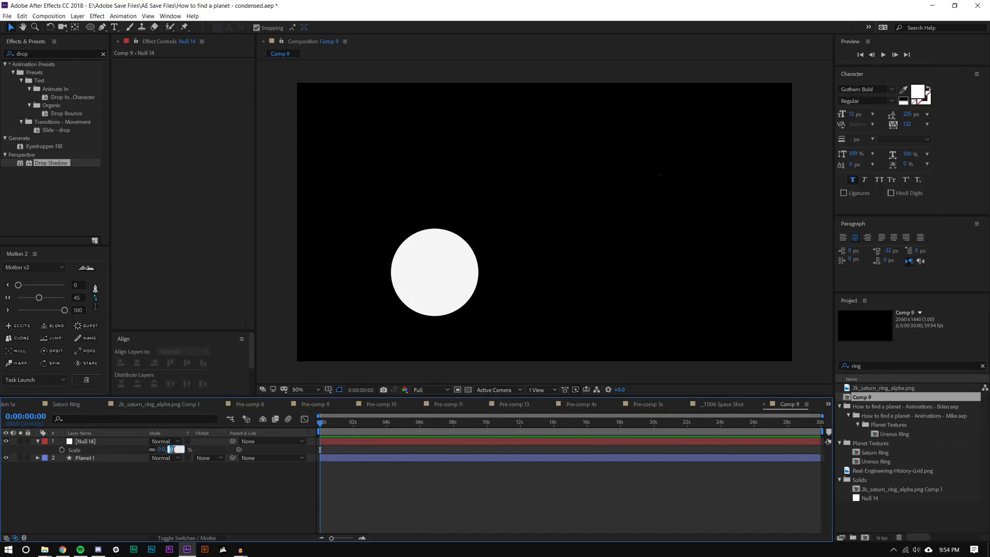